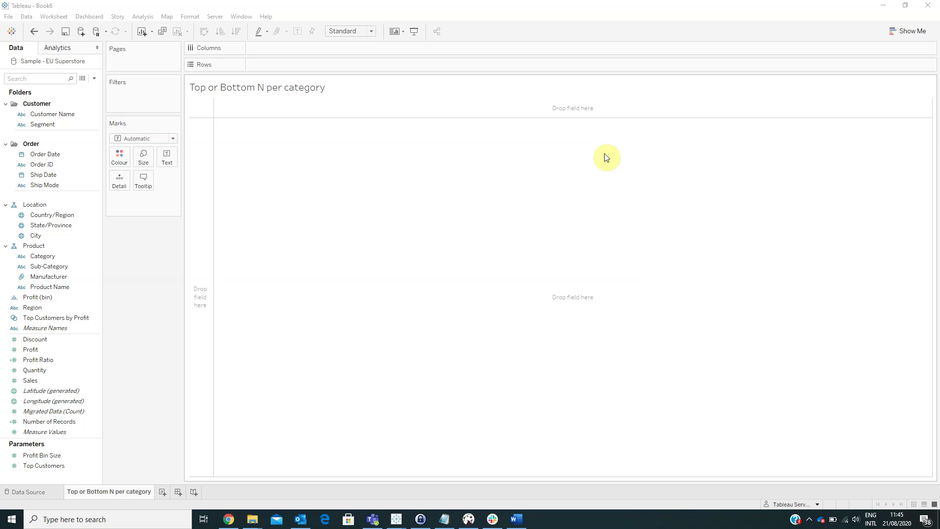
Build a bar chart with the sum of Sales on Columns and Customer Name on Rows.
{"action": "left_click", "coordinate": [51, 113]}
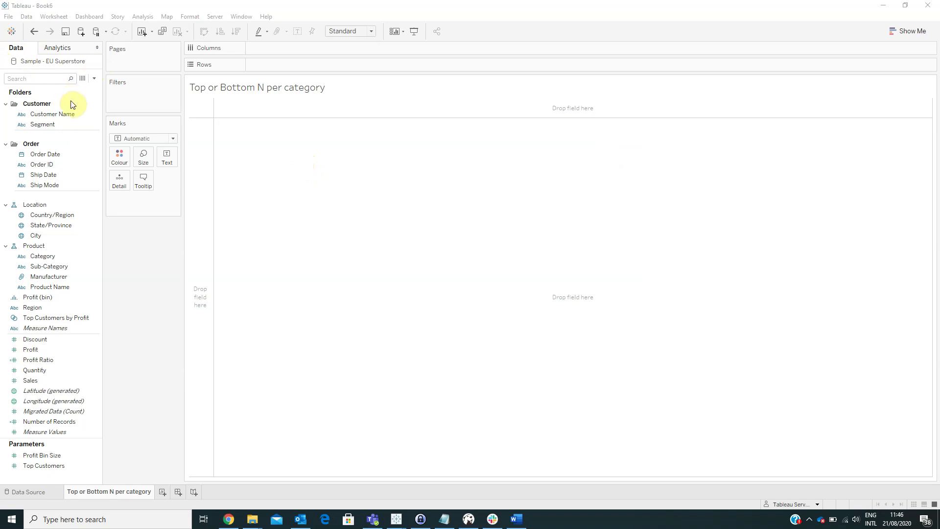
{"action": "left_click_drag", "start_coordinate": [51, 381], "coordinate": [292, 46]}
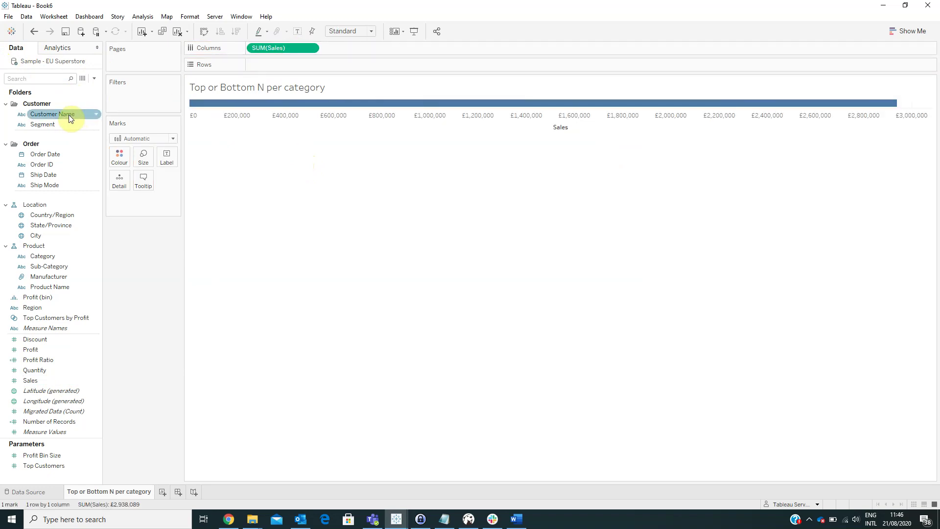
{"action": "left_click_drag", "start_coordinate": [69, 114], "coordinate": [295, 63]}
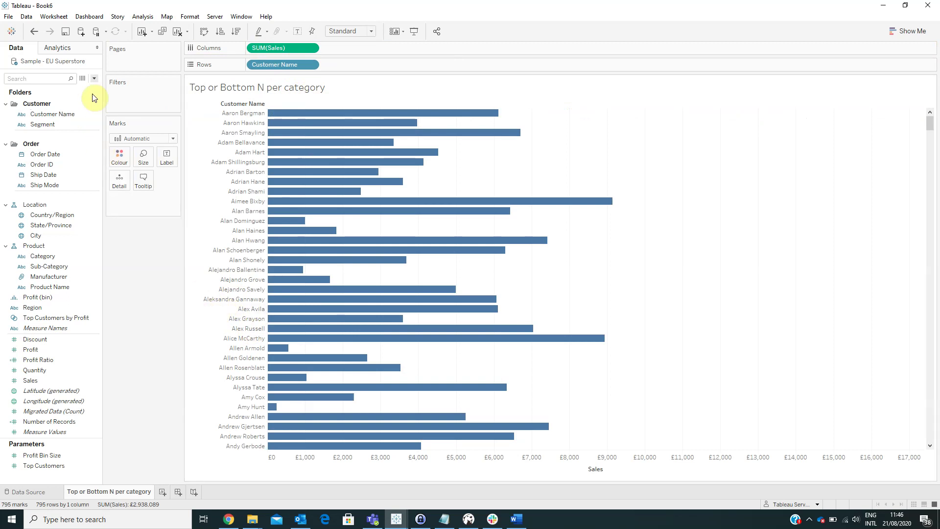
Create a parameter named Top N with the Integer data type.
{"action": "left_click", "coordinate": [94, 79]}
{"action": "left_click", "coordinate": [68, 99]}
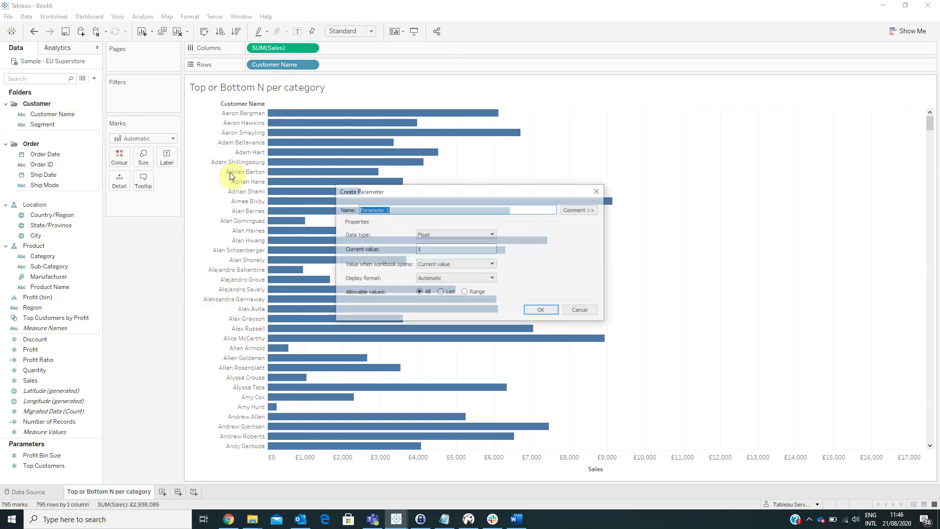
{"action": "type", "text": "Top N"}
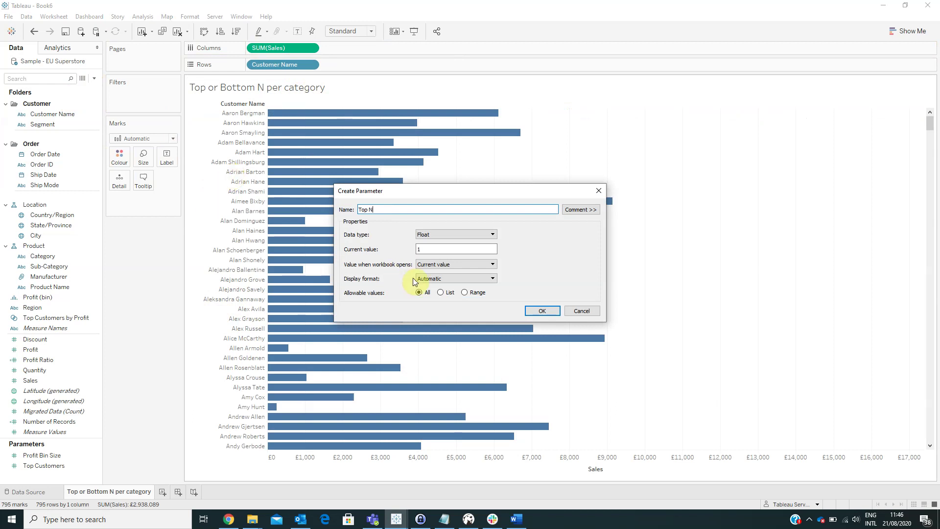
{"action": "left_click", "coordinate": [445, 234]}
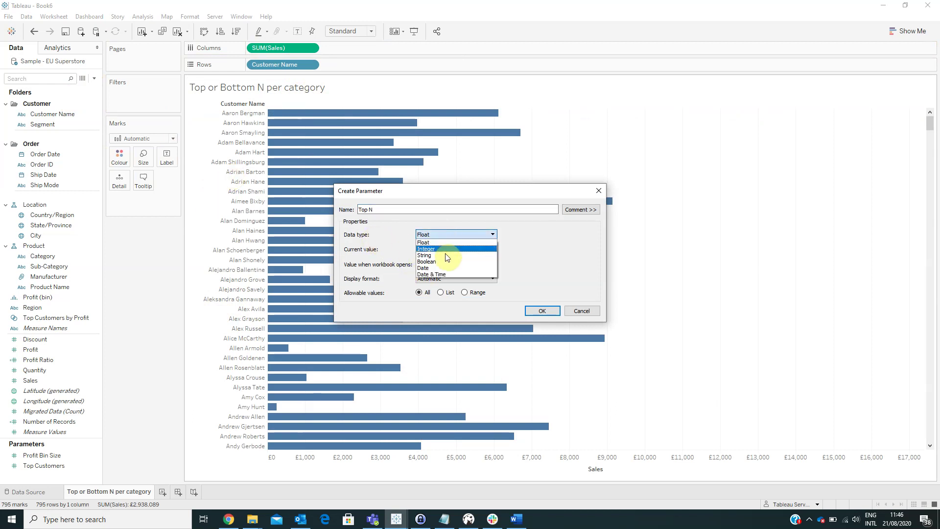
{"action": "left_click", "coordinate": [440, 248]}
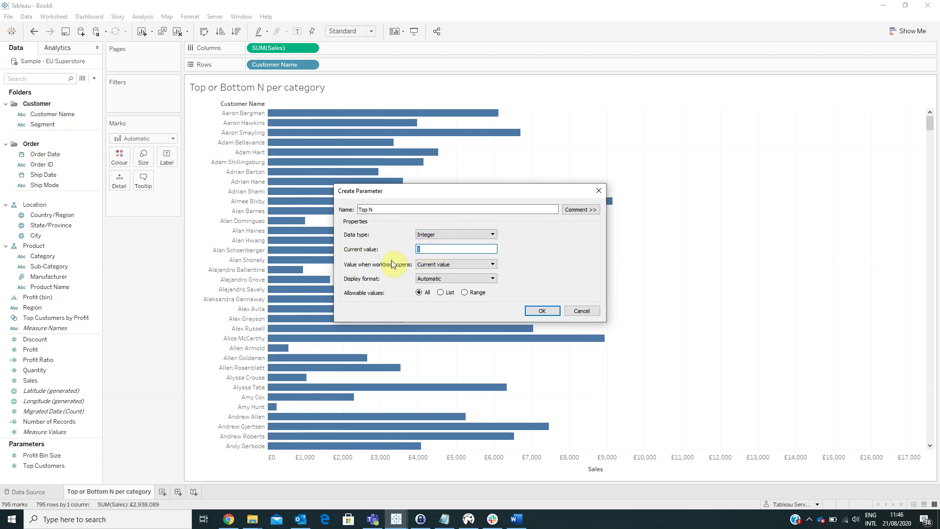
{"action": "key", "text": "Return"}
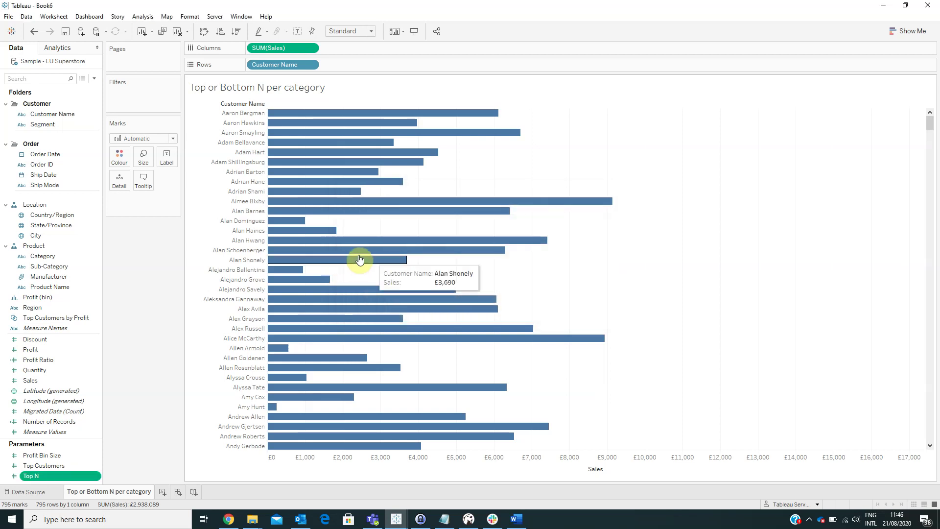
Start a new parameter named Top or Bottom with the String data type and a list of allowable values.
{"action": "left_click", "coordinate": [94, 78]}
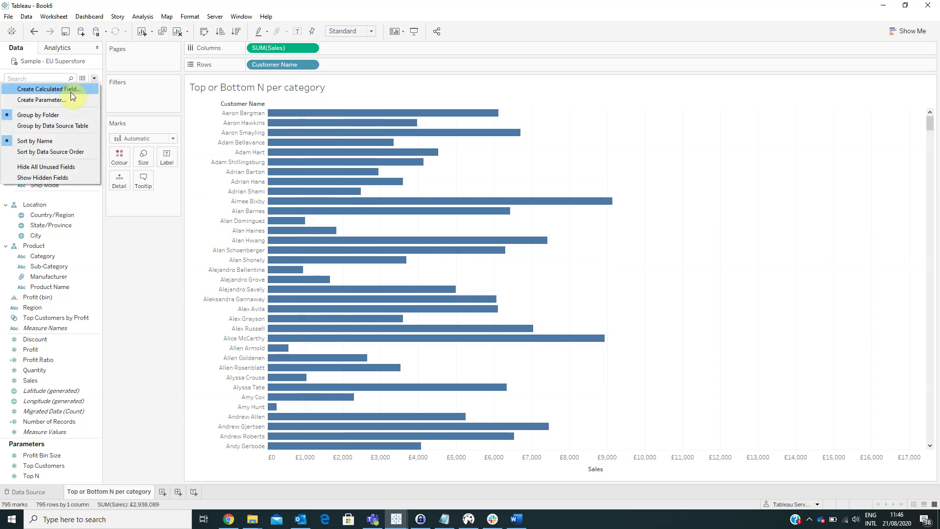
{"action": "left_click", "coordinate": [66, 98]}
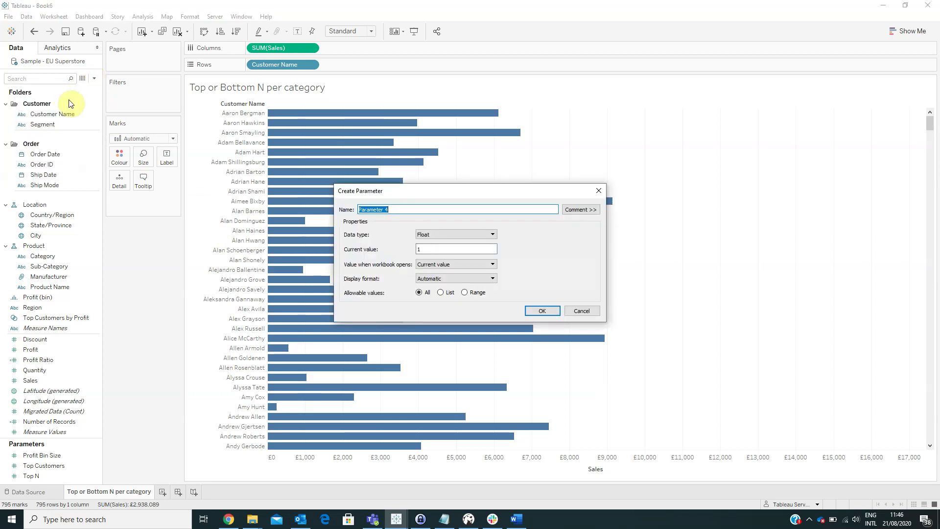
{"action": "type", "text": "Top or Bottom"}
{"action": "left_click", "coordinate": [428, 236]}
{"action": "left_click", "coordinate": [432, 257]}
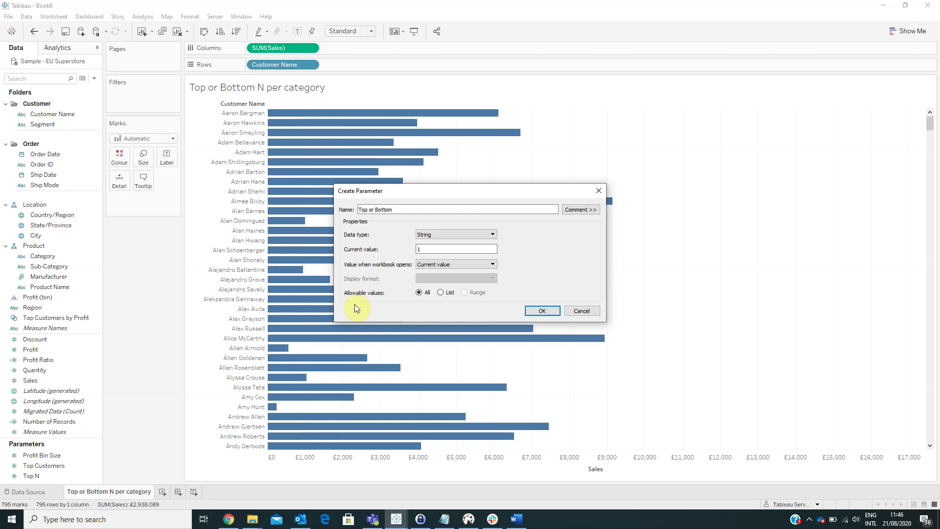
{"action": "left_click", "coordinate": [440, 293]}
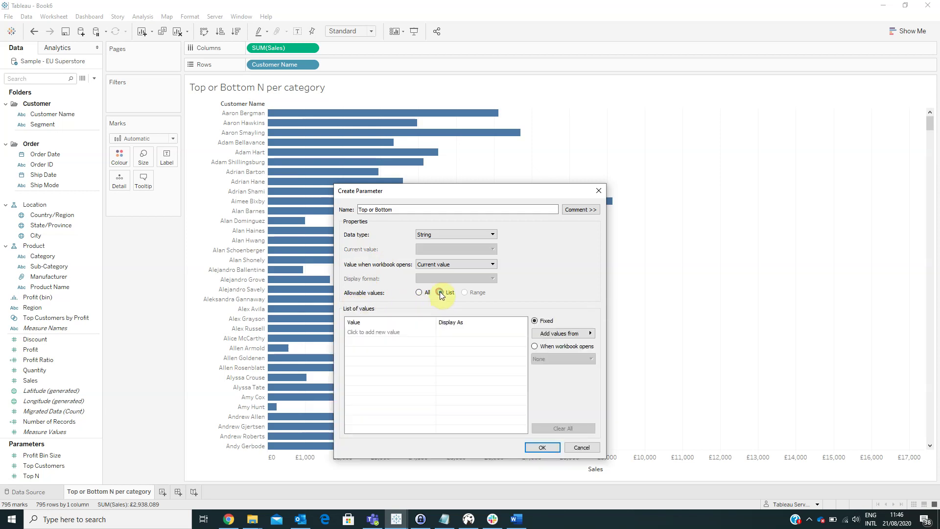
Add the list values asc displayed as Bottom and desc displayed as Top, and save the parameter.
{"action": "left_click", "coordinate": [362, 333]}
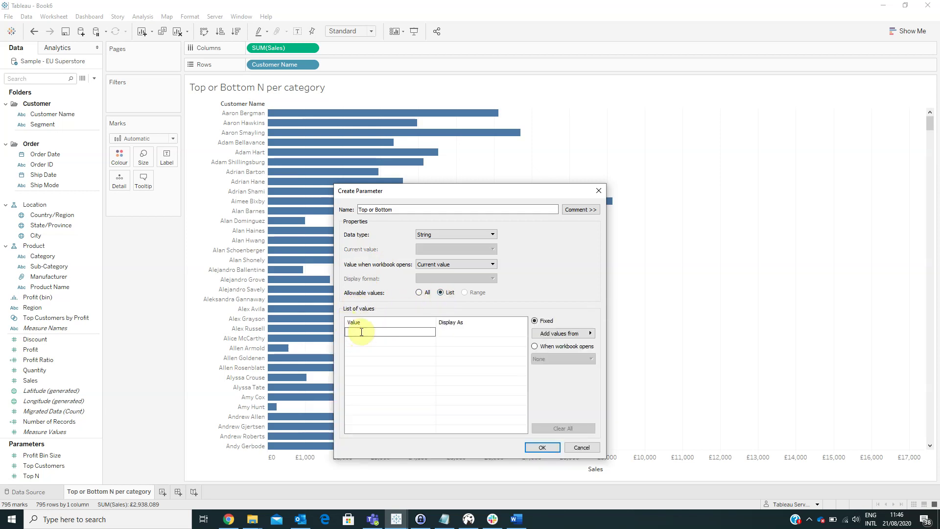
{"action": "type", "text": "asc"}
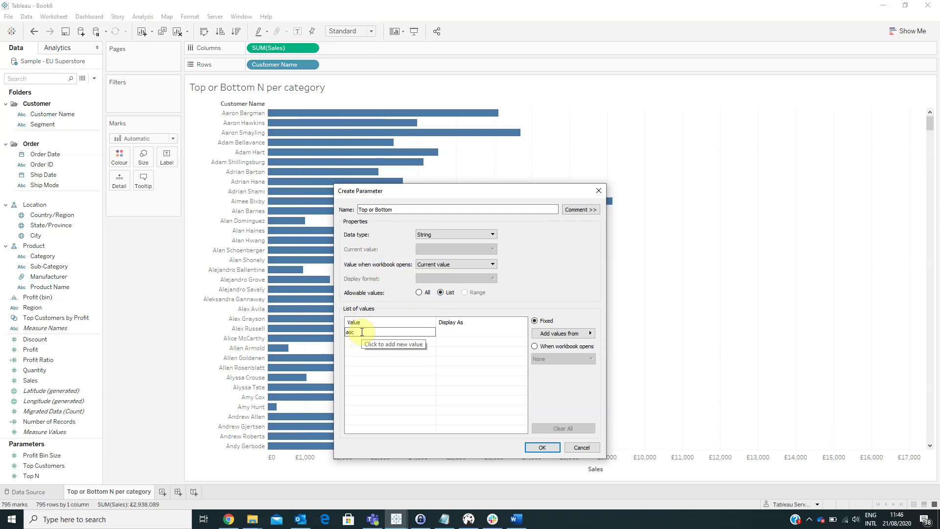
{"action": "left_click", "coordinate": [451, 333]}
{"action": "left_click", "coordinate": [451, 333]}
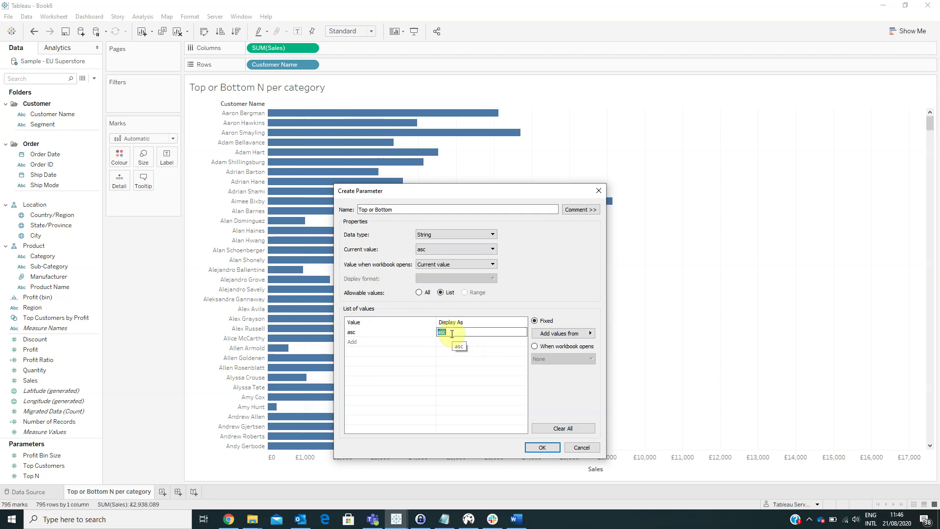
{"action": "type", "text": "Bottom"}
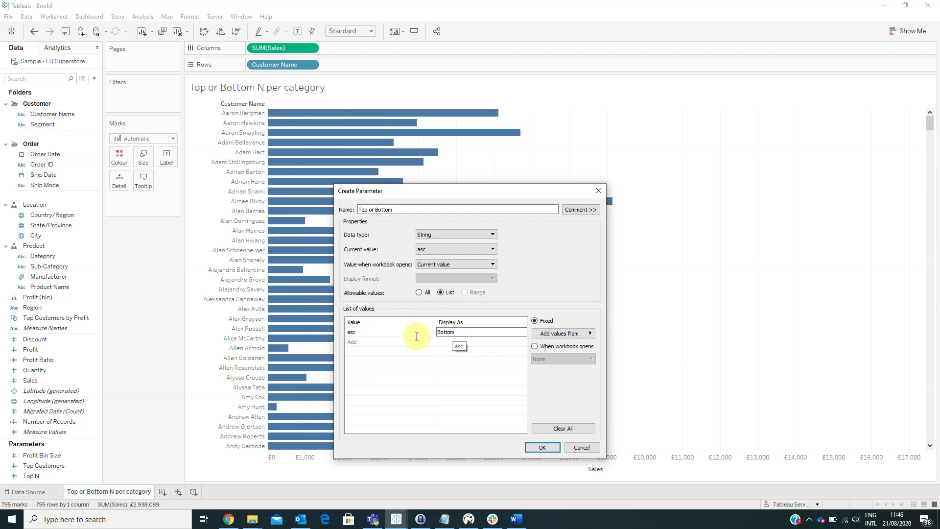
{"action": "left_click", "coordinate": [386, 343]}
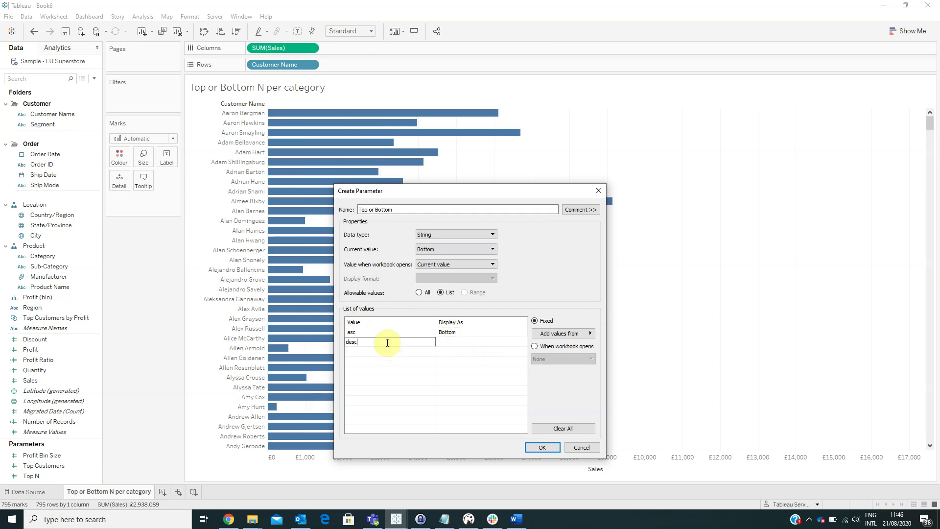
{"action": "left_click", "coordinate": [456, 342]}
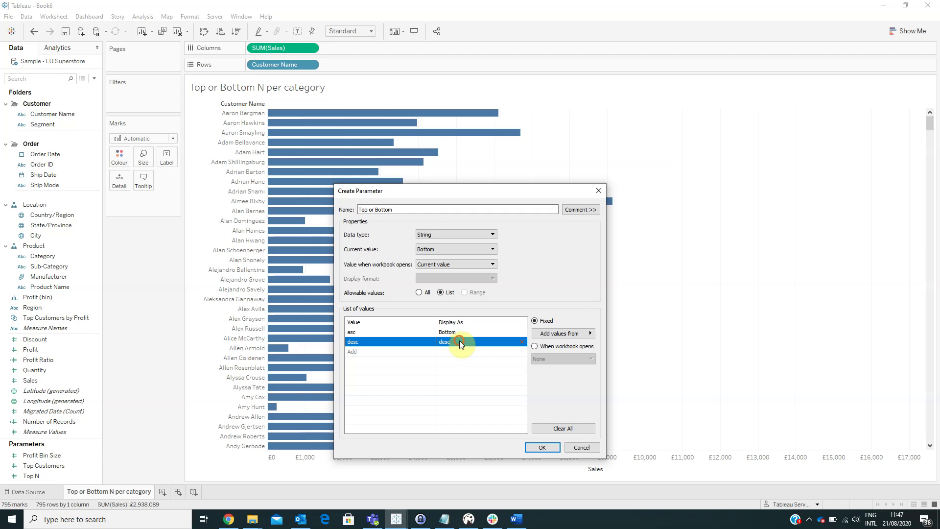
{"action": "left_click", "coordinate": [451, 342]}
{"action": "type", "text": "Top"}
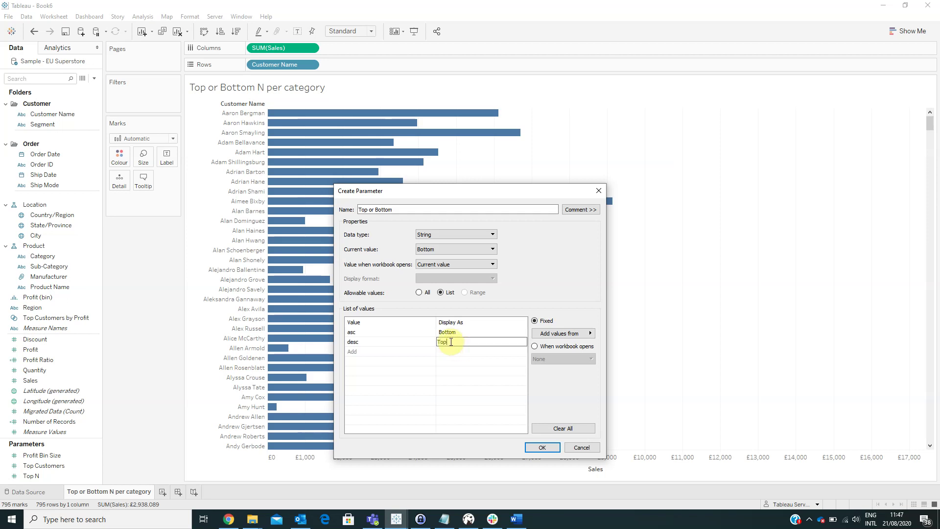
{"action": "left_click", "coordinate": [543, 447]}
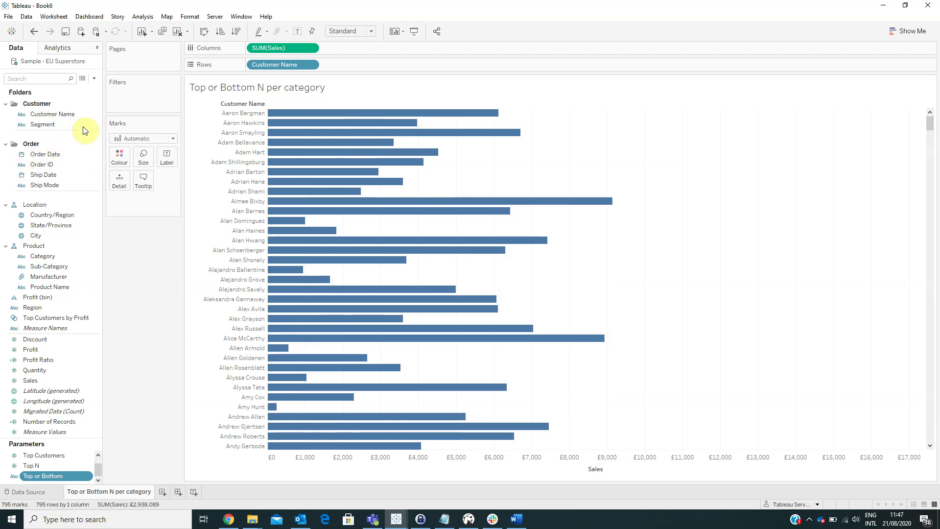
Start a calculated field named Rank that applies RANK_UNIQUE to the sum of Sales with the Top or Bottom parameter as the sort order.
{"action": "left_click", "coordinate": [94, 78]}
{"action": "left_click", "coordinate": [41, 88]}
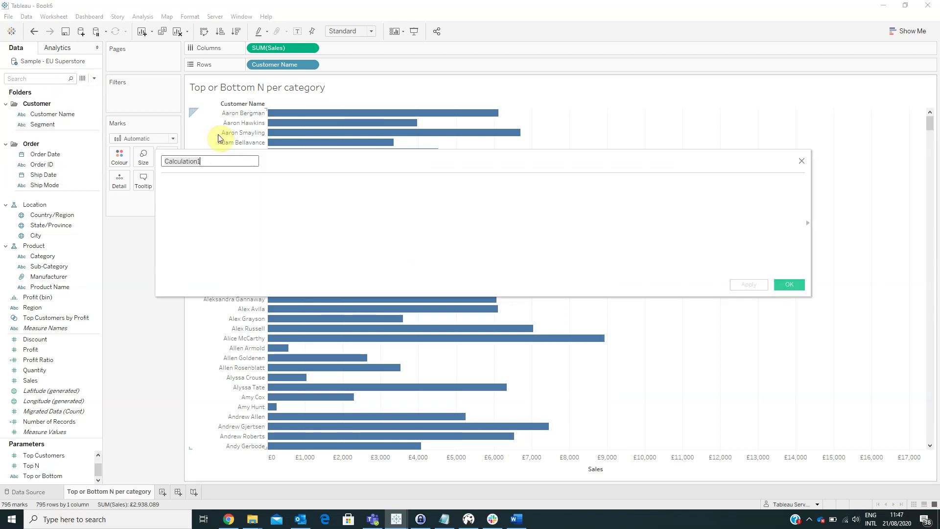
{"action": "type", "text": "Rank"}
{"action": "key", "text": "Tab"}
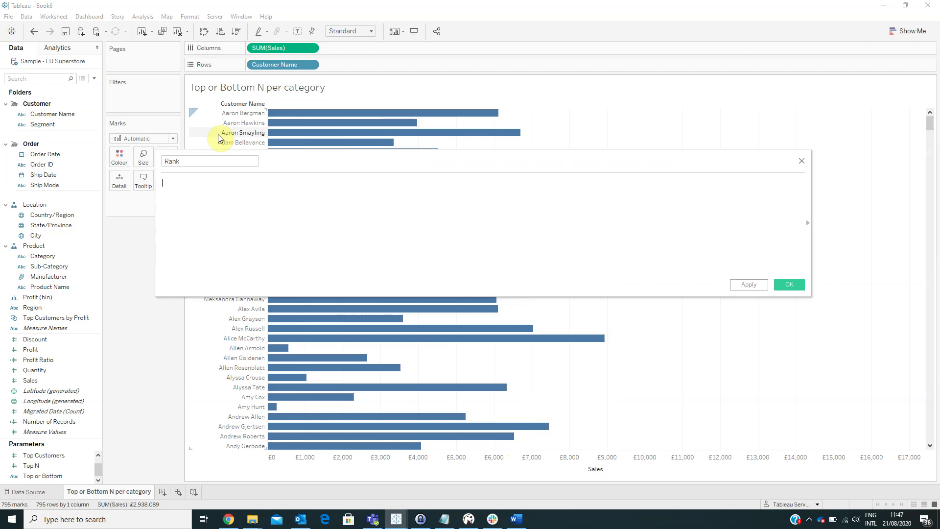
{"action": "type", "text": "rank_un"}
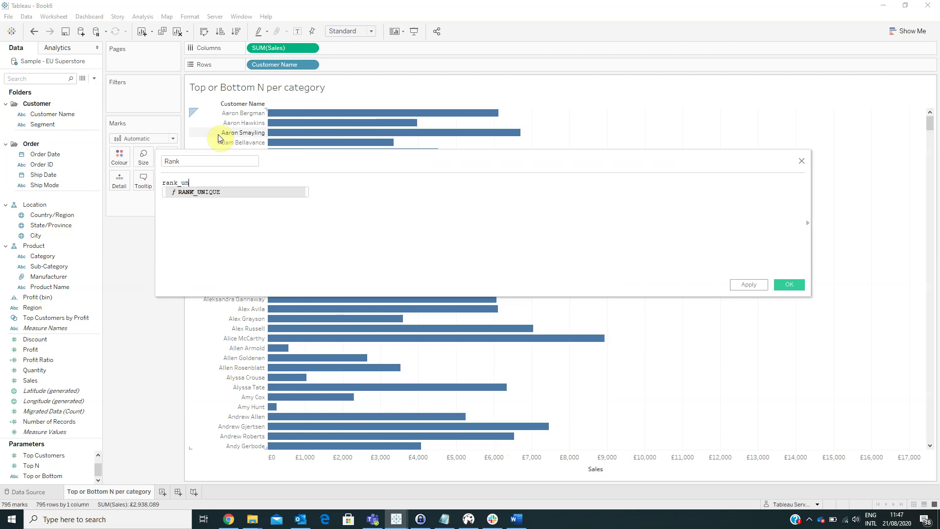
{"action": "key", "text": "Return"}
{"action": "type", "text": "sum(sal"}
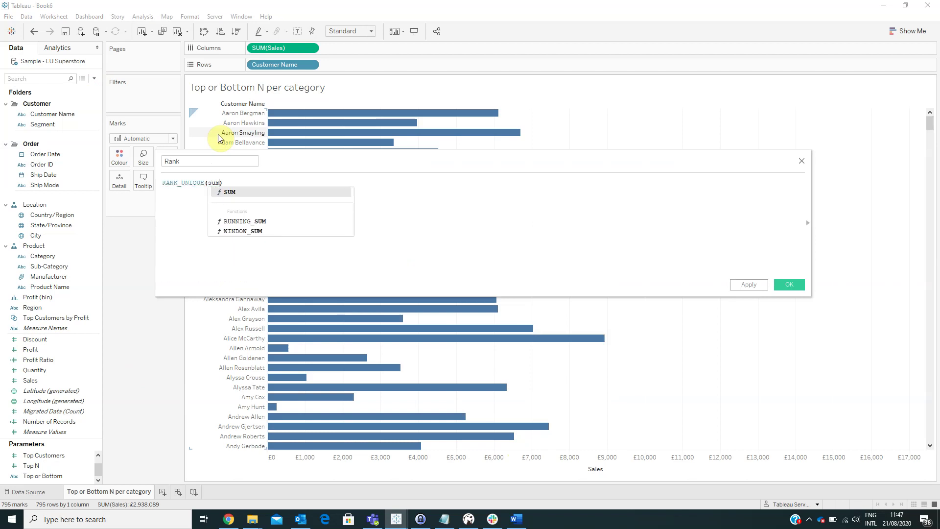
{"action": "key", "text": "Return"}
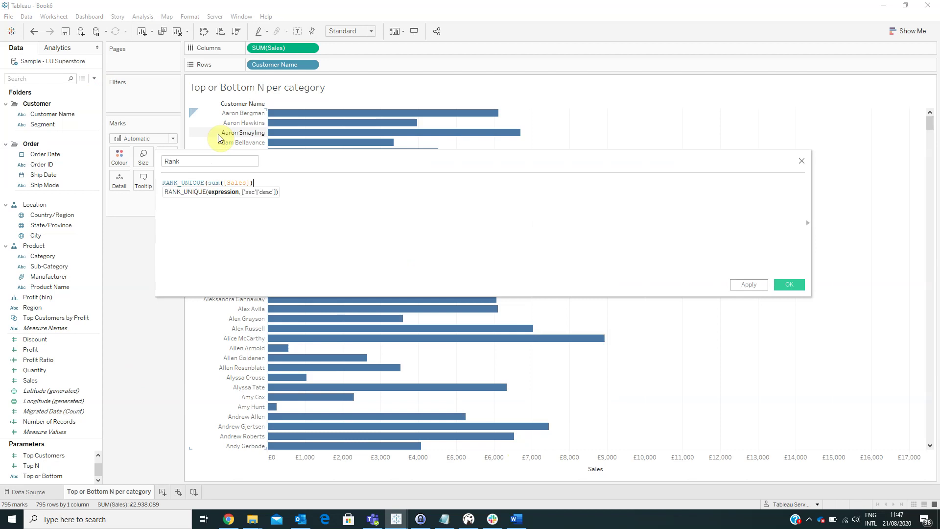
{"action": "type", "text": ","}
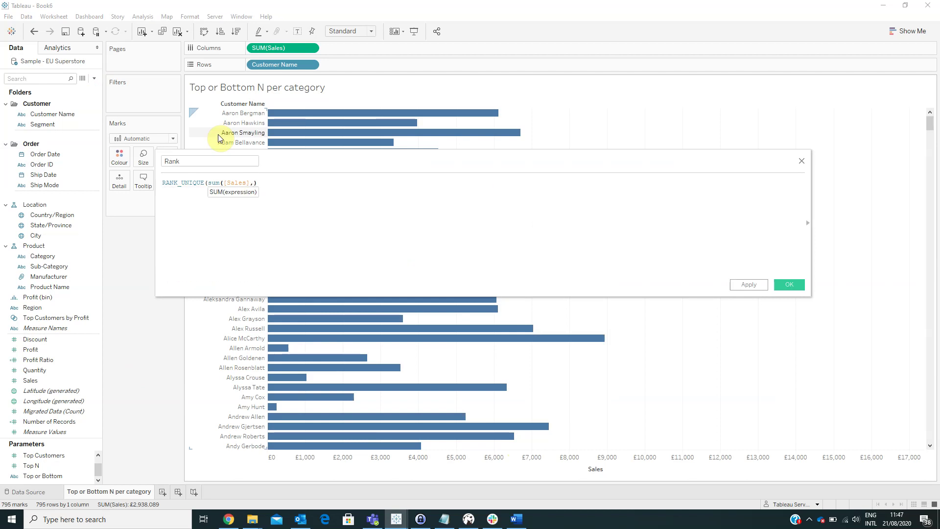
{"action": "type", "text": "top or"}
{"action": "key", "text": "Return"}
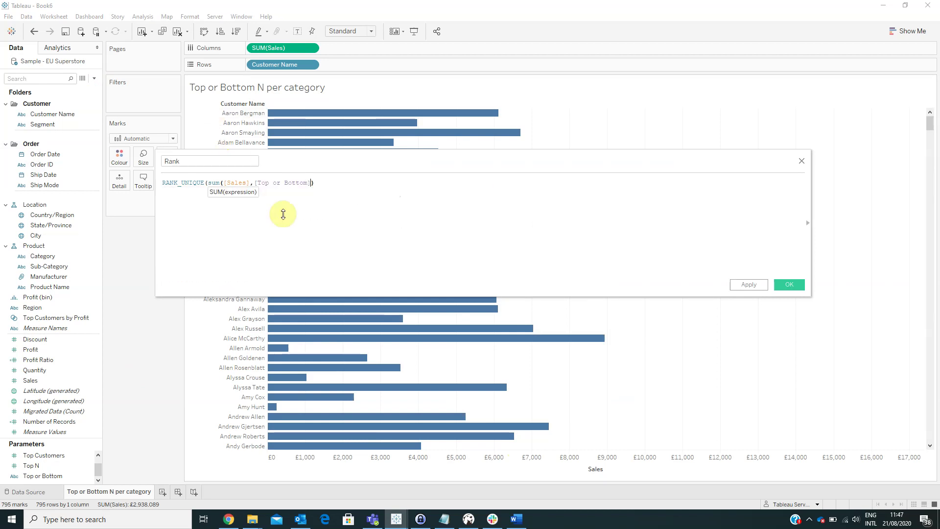
Correct the parentheses so the Rank formula reads RANK_UNIQUE(sum([Sales]),[Top or Bottom]), and save the field.
{"action": "left_click", "coordinate": [230, 285]}
{"action": "left_click", "coordinate": [296, 238]}
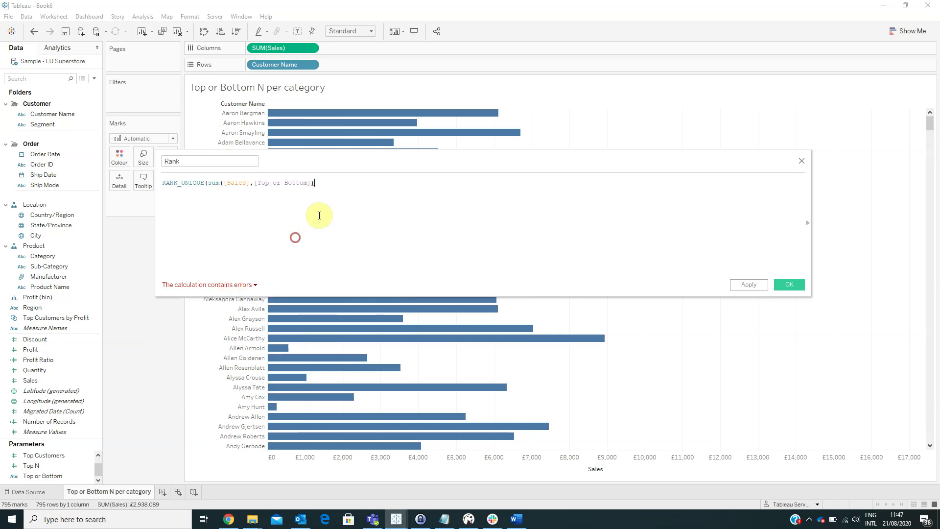
{"action": "type", "text": ")"}
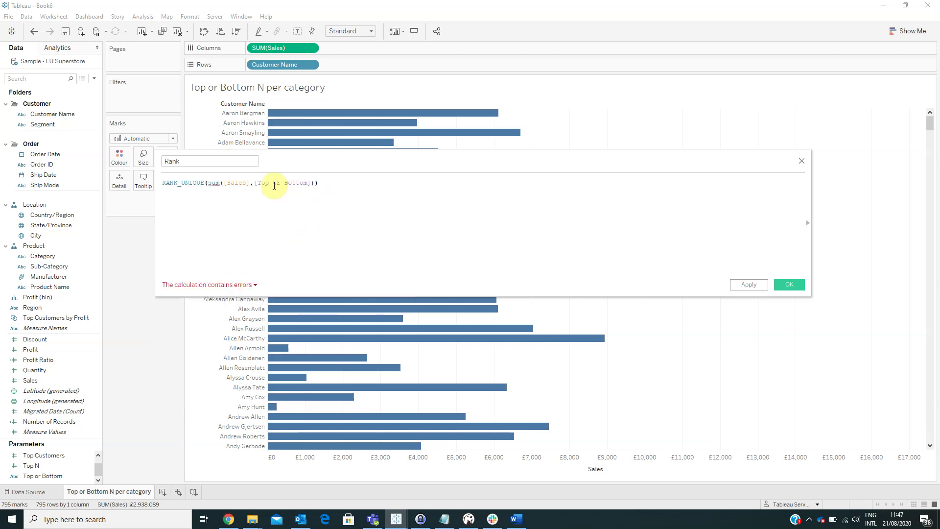
{"action": "left_click", "coordinate": [223, 181]}
{"action": "left_click", "coordinate": [249, 181]}
{"action": "type", "text": ")"}
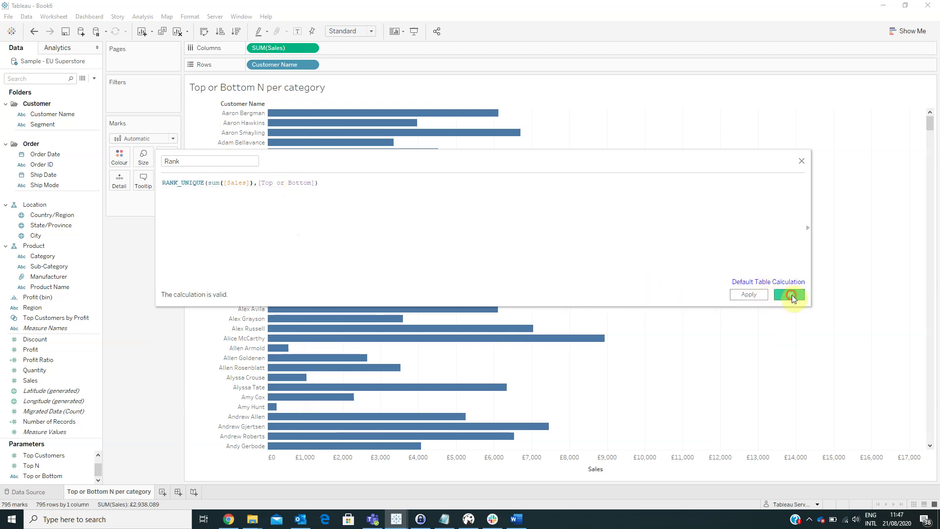
{"action": "left_click", "coordinate": [790, 294]}
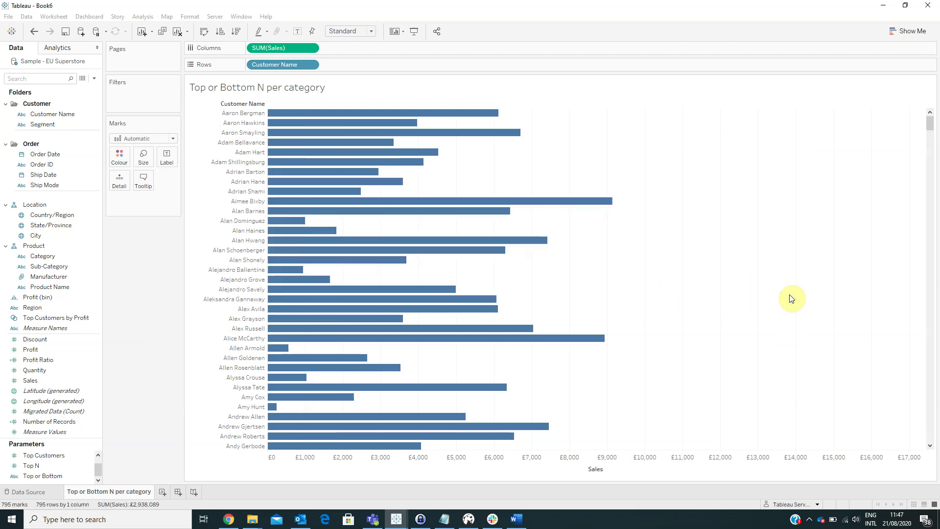
Create a calculated field named Filter for Top/Bottom with the formula [Rank]<=[Top N], and save it.
{"action": "left_click", "coordinate": [94, 78]}
{"action": "left_click", "coordinate": [45, 89]}
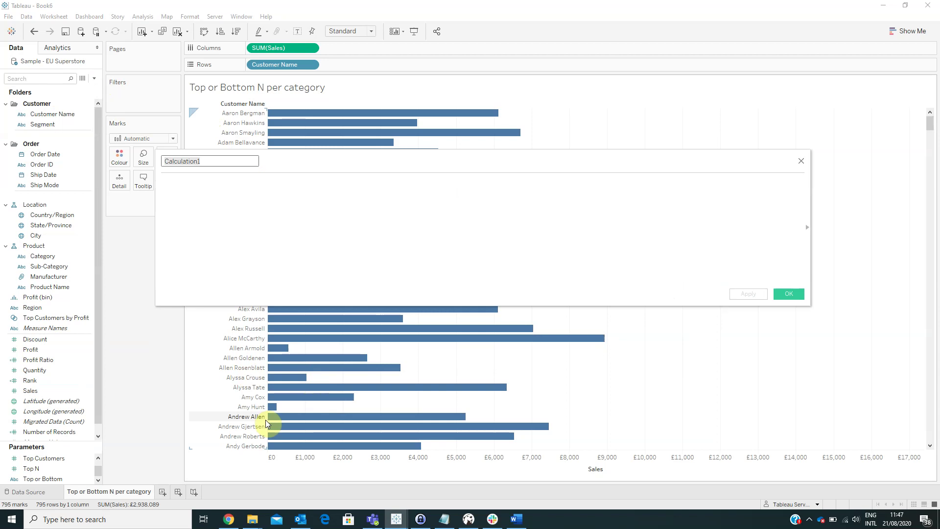
{"action": "type", "text": "Filter for Top/"}
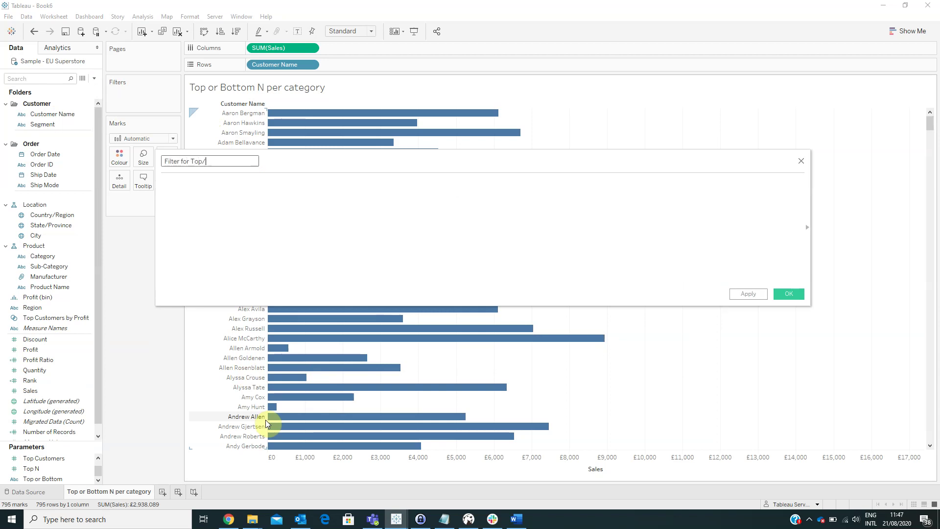
{"action": "type", "text": "Bottom"}
{"action": "key", "text": "Tab"}
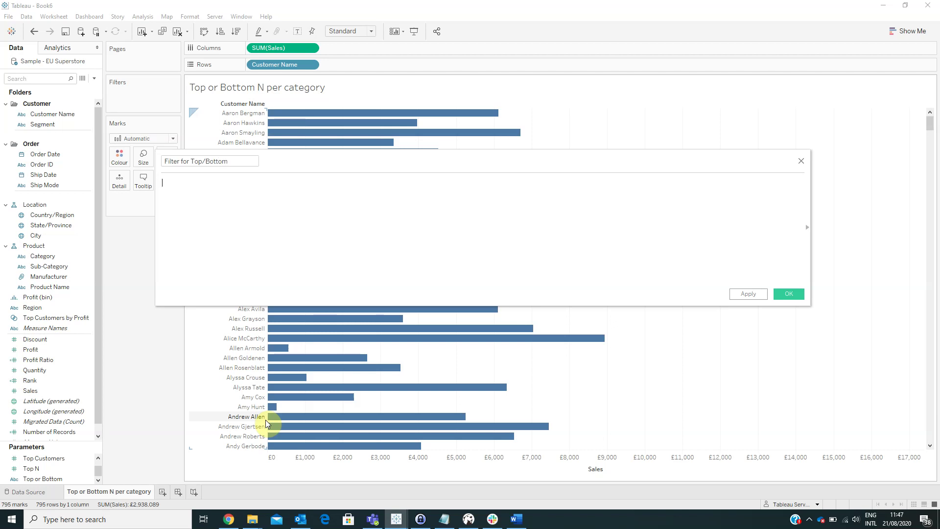
{"action": "type", "text": "rank"}
{"action": "key", "text": "Return"}
{"action": "type", "text": "<=top n"}
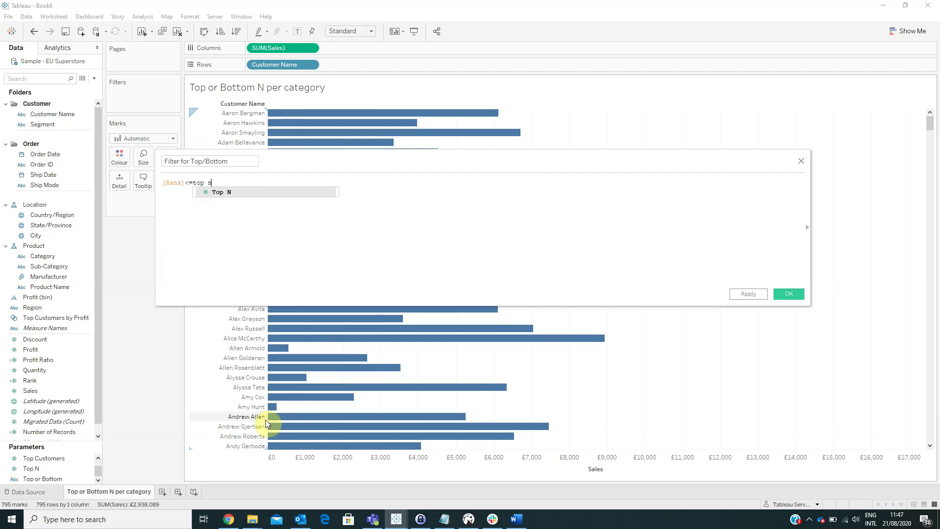
{"action": "key", "text": "Return"}
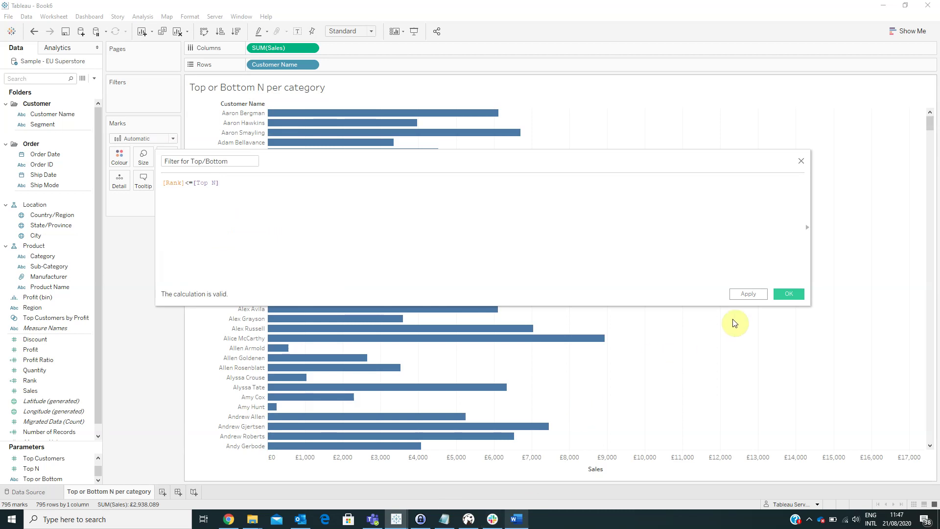
{"action": "left_click", "coordinate": [784, 293]}
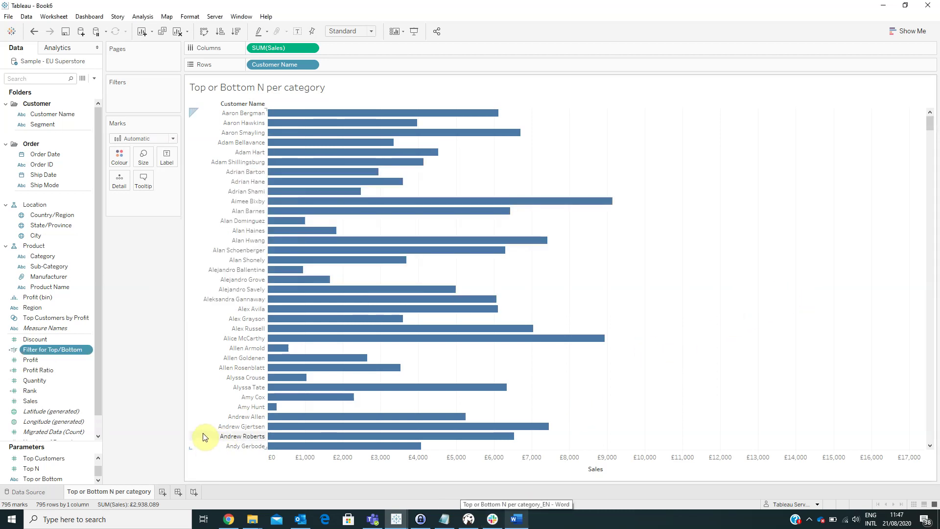
Add Filter for Top/Bottom as a filter on the view, keeping only the True value.
{"action": "left_click_drag", "start_coordinate": [43, 348], "coordinate": [132, 89]}
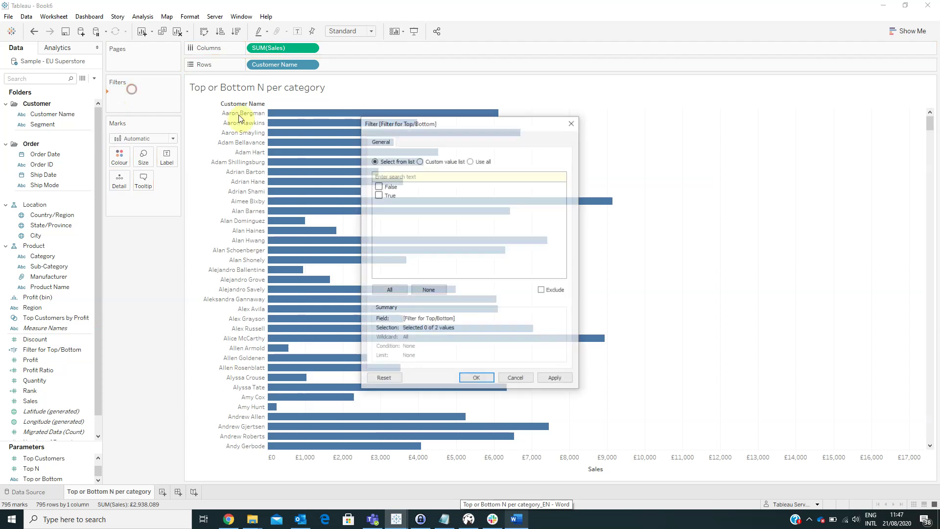
{"action": "left_click", "coordinate": [378, 195]}
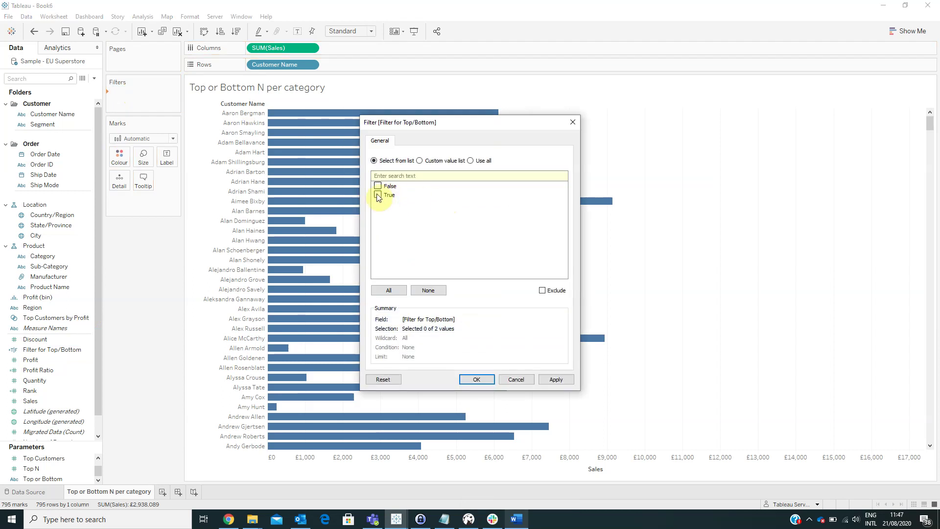
{"action": "left_click", "coordinate": [475, 379]}
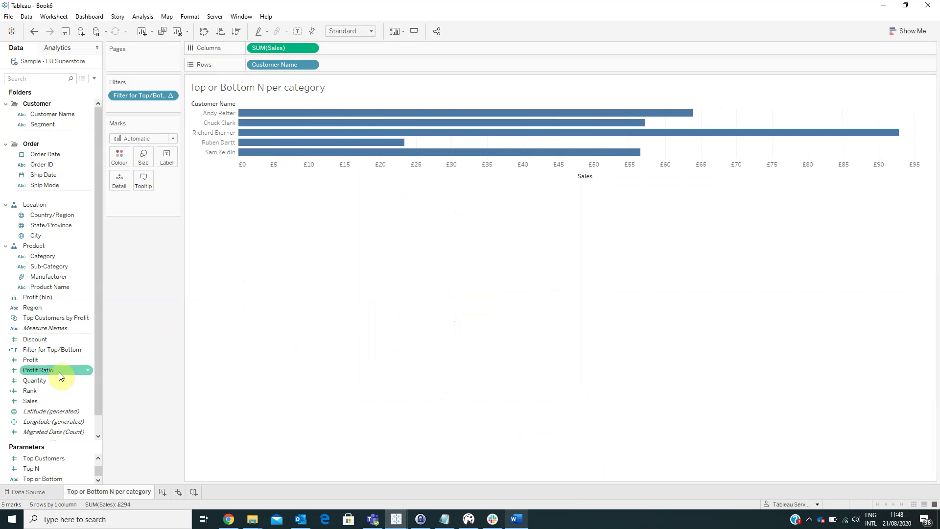
Add Rank to Rows after Customer Name, convert it to discrete, and hide its header.
{"action": "left_click_drag", "start_coordinate": [37, 392], "coordinate": [345, 64]}
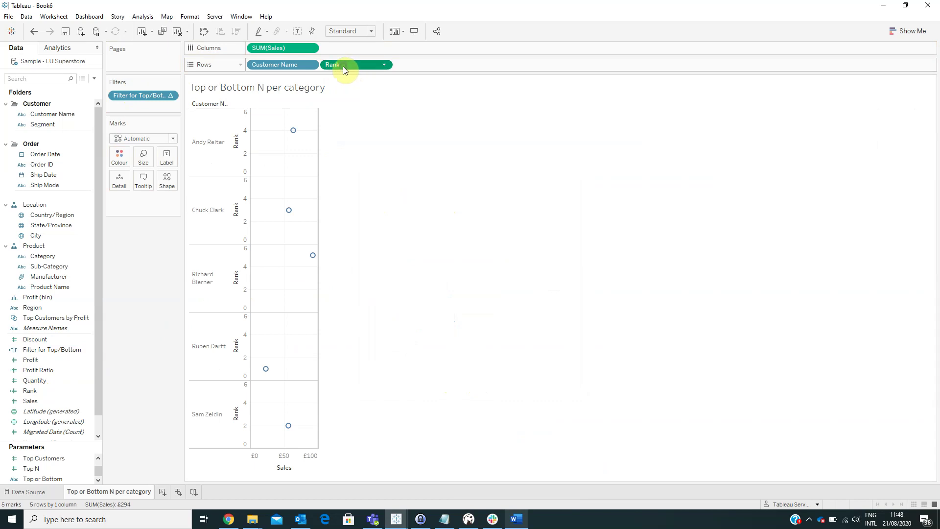
{"action": "right_click", "coordinate": [343, 66]}
{"action": "left_click", "coordinate": [375, 138]}
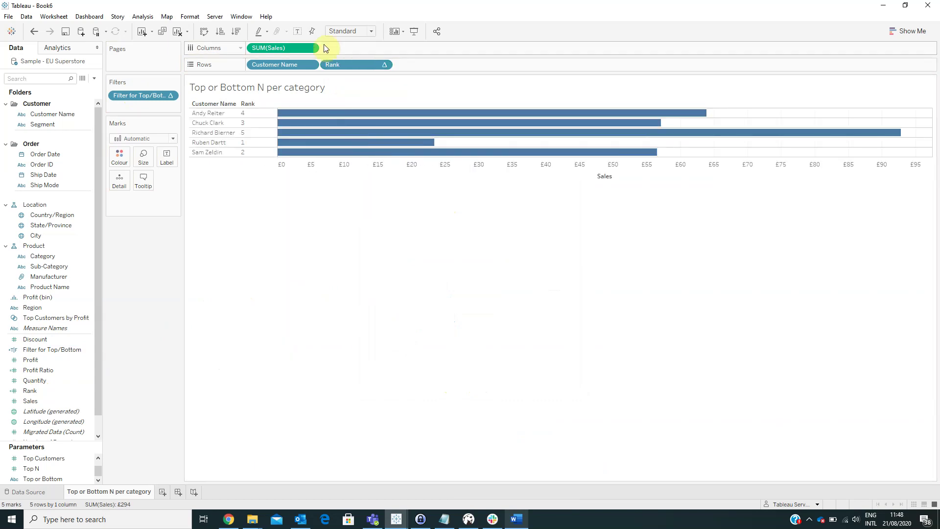
{"action": "right_click", "coordinate": [346, 67]}
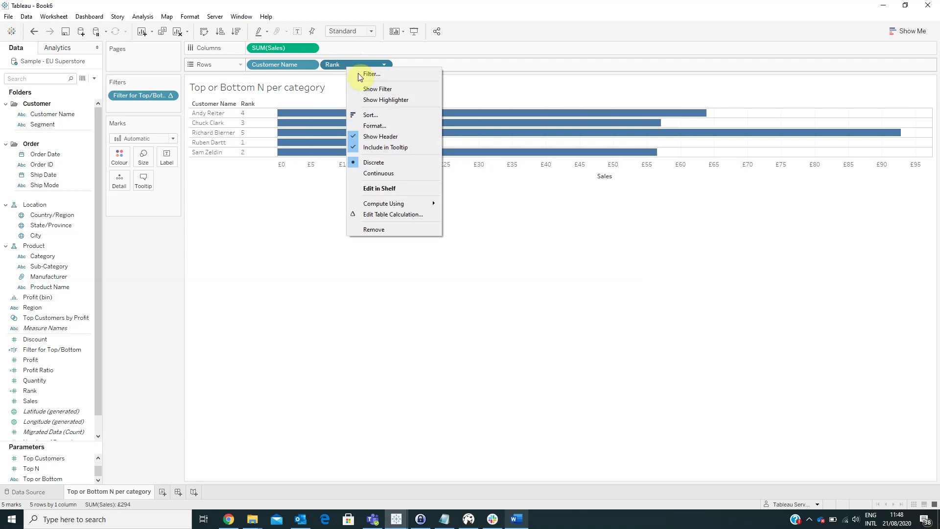
{"action": "left_click", "coordinate": [369, 137]}
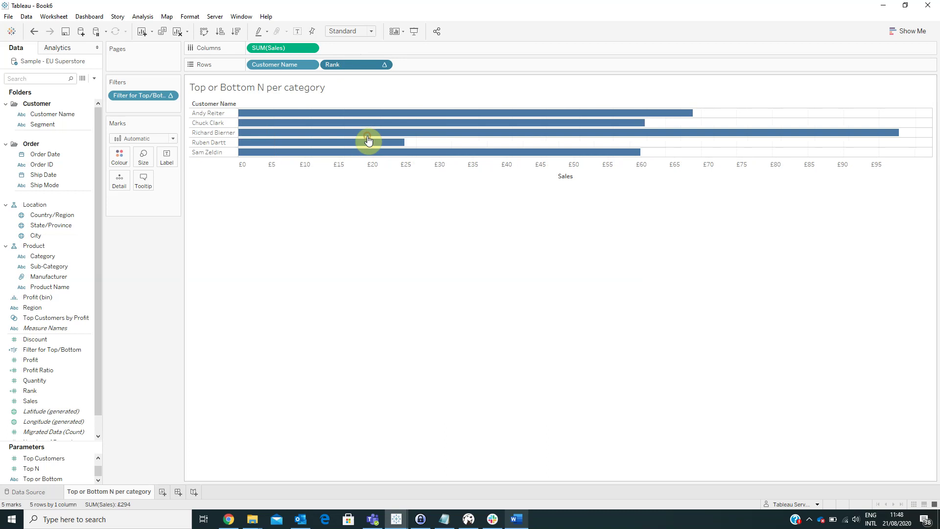
Show the parameter controls for Top or Bottom and Top N beside the chart.
{"action": "right_click", "coordinate": [40, 478]}
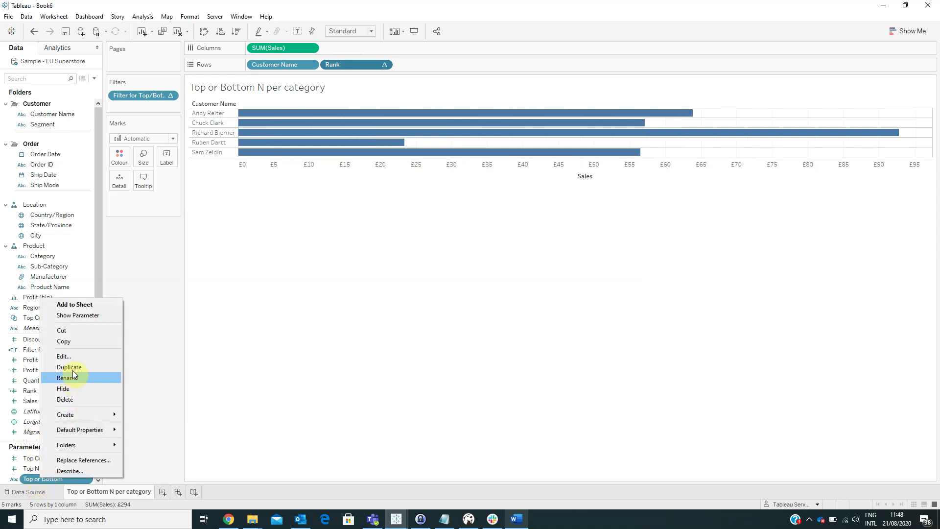
{"action": "left_click", "coordinate": [79, 315]}
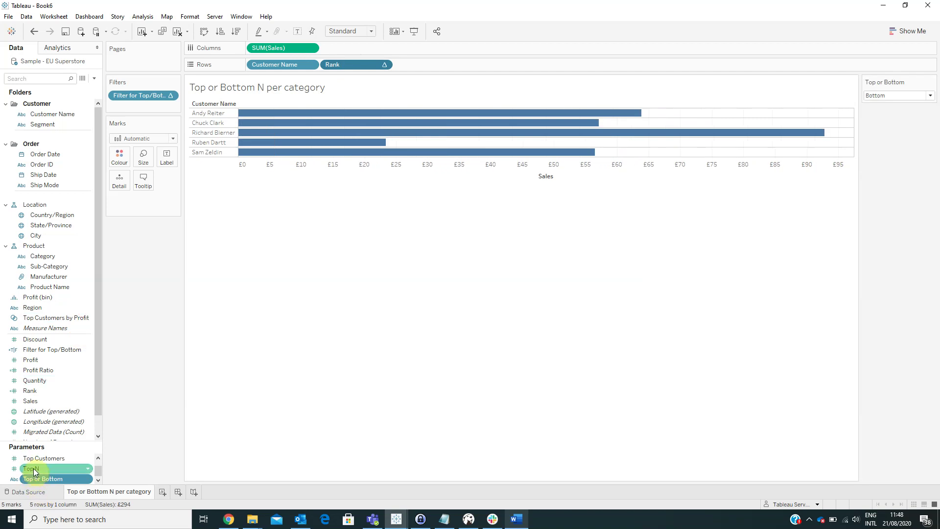
{"action": "right_click", "coordinate": [33, 468]}
{"action": "left_click", "coordinate": [74, 307]}
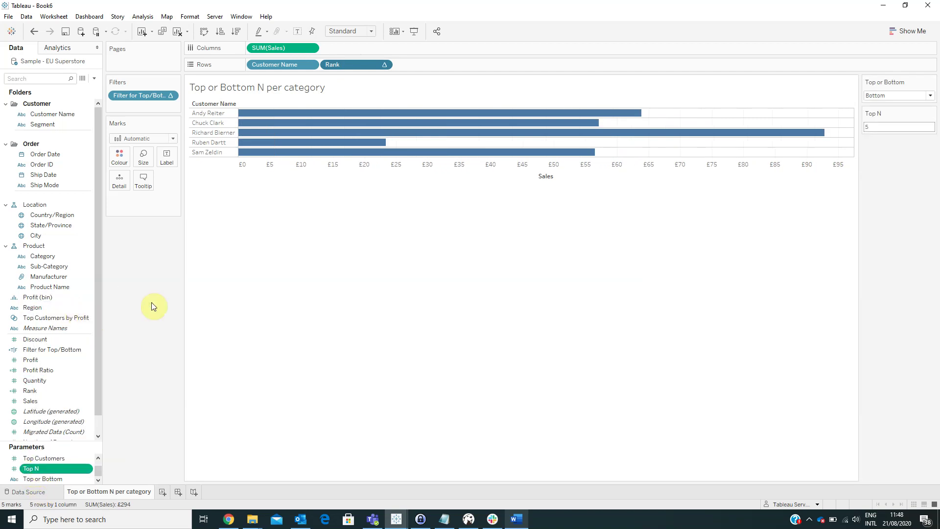
Move Rank ahead of Customer Name on Rows and fit the chart to Entire View.
{"action": "left_click_drag", "start_coordinate": [350, 64], "coordinate": [255, 62]}
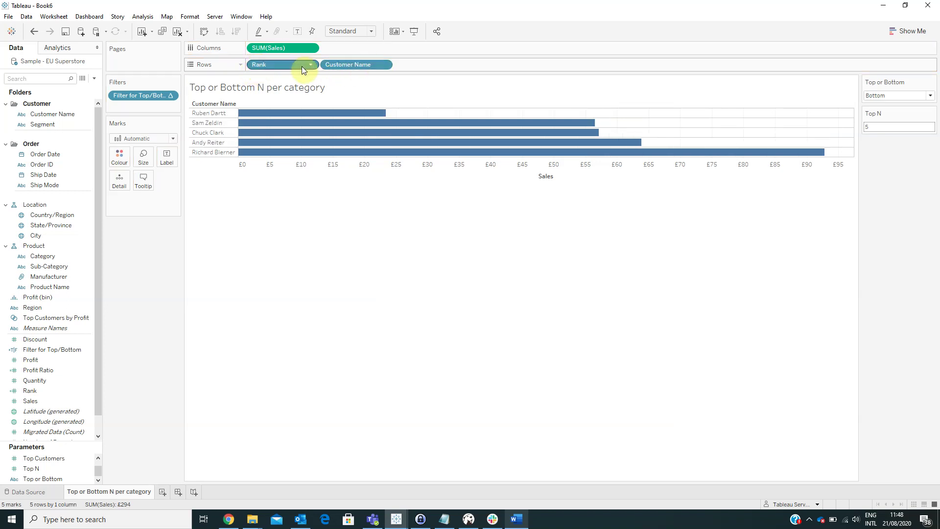
{"action": "left_click", "coordinate": [348, 31]}
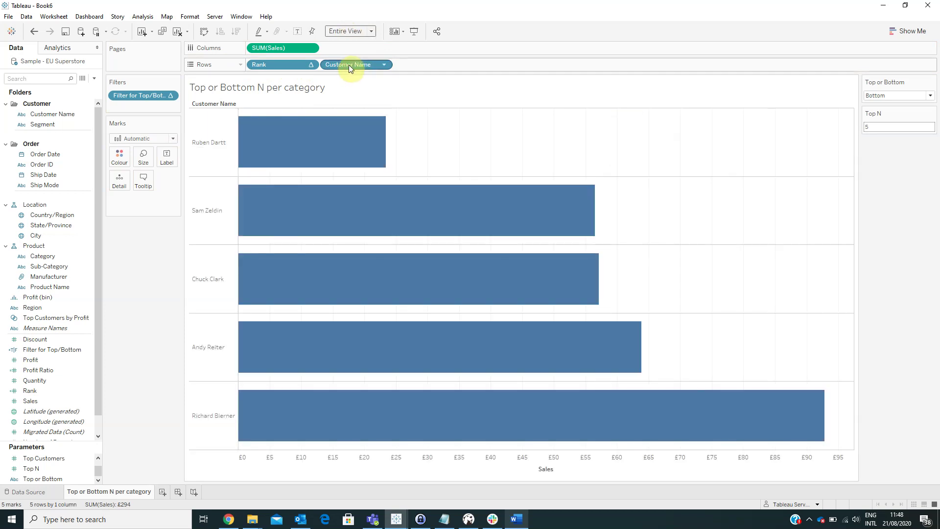
Turn on mark labels for the sales bars.
{"action": "left_click", "coordinate": [171, 162]}
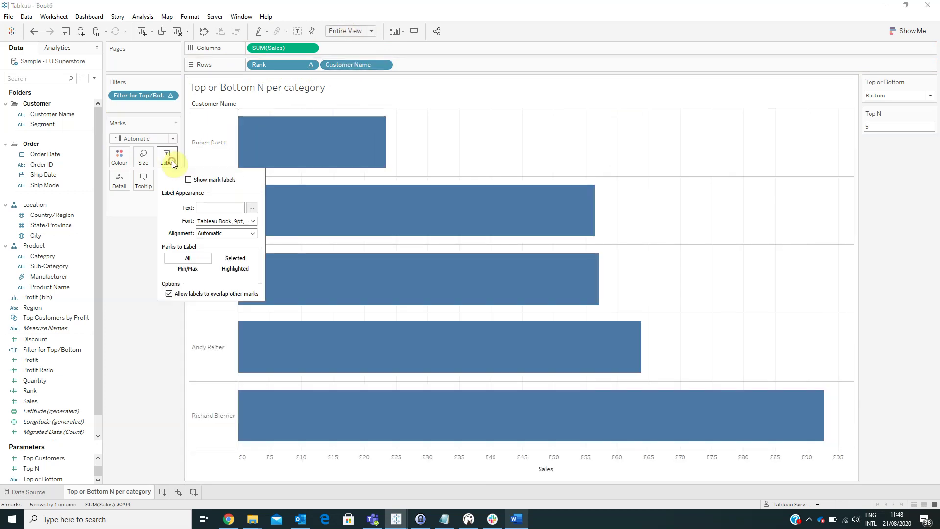
{"action": "left_click", "coordinate": [189, 180]}
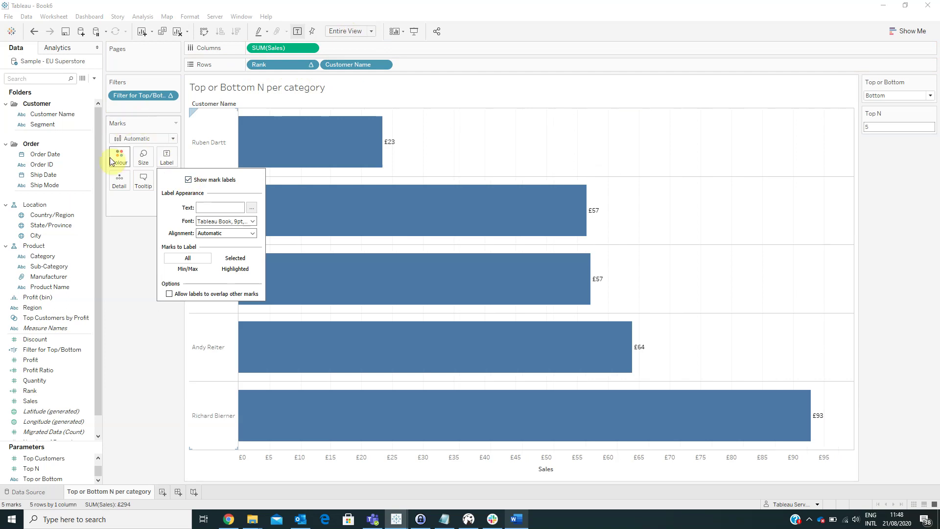
{"action": "left_click", "coordinate": [133, 248]}
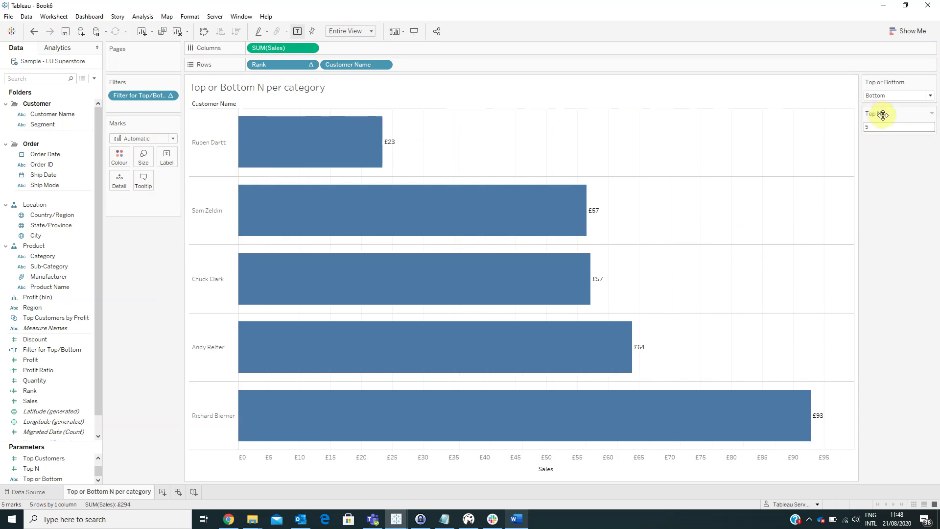
Switch the Top or Bottom parameter to Top.
{"action": "mouse_move", "coordinate": [259, 353]}
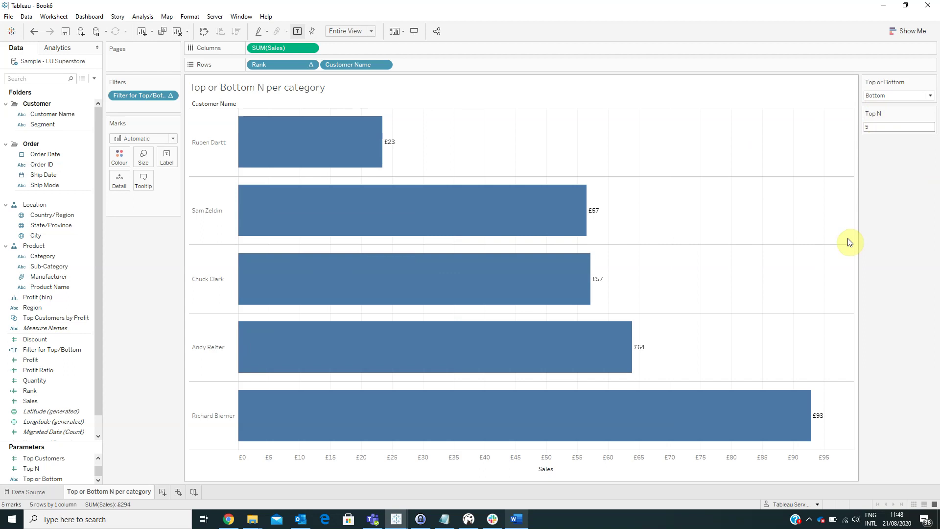
{"action": "left_click", "coordinate": [891, 96]}
{"action": "left_click", "coordinate": [884, 112]}
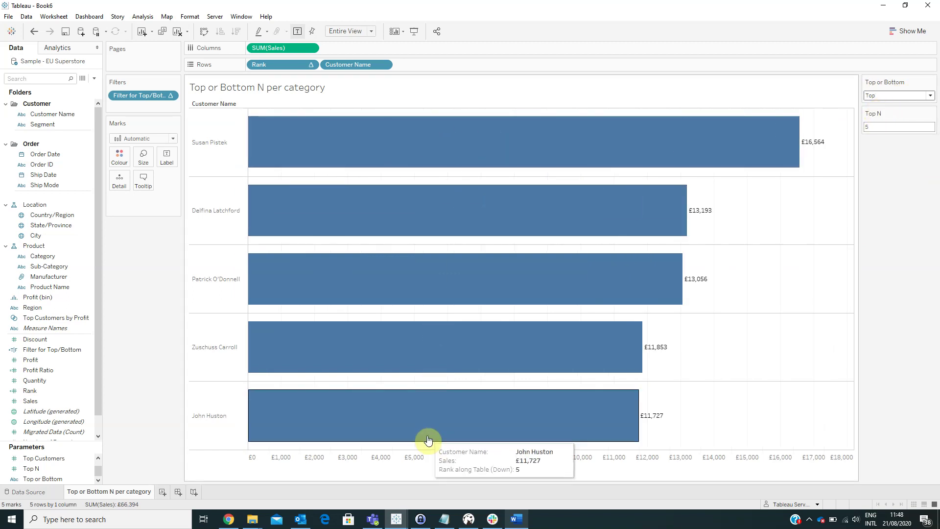
Set the Top N parameter to 10 and switch the Top or Bottom parameter to Bottom.
{"action": "double_click", "coordinate": [884, 129]}
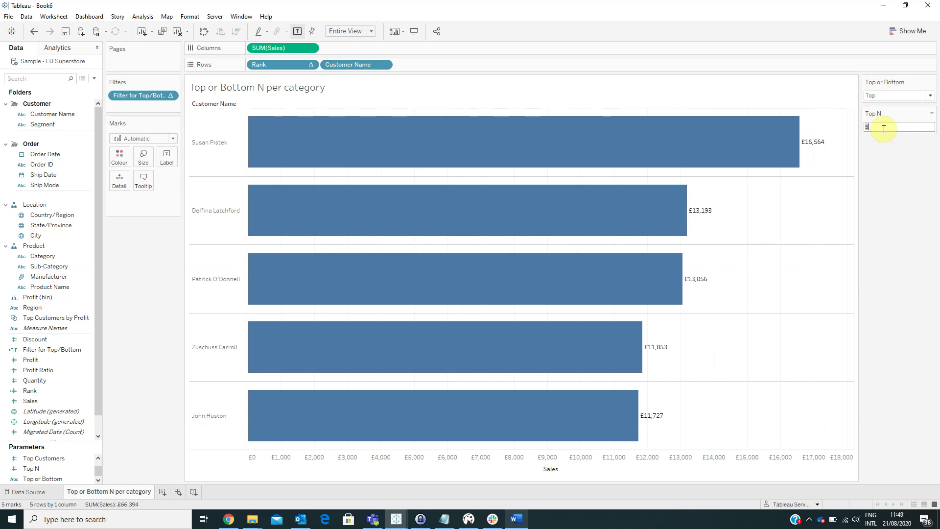
{"action": "type", "text": "10"}
{"action": "key", "text": "Return"}
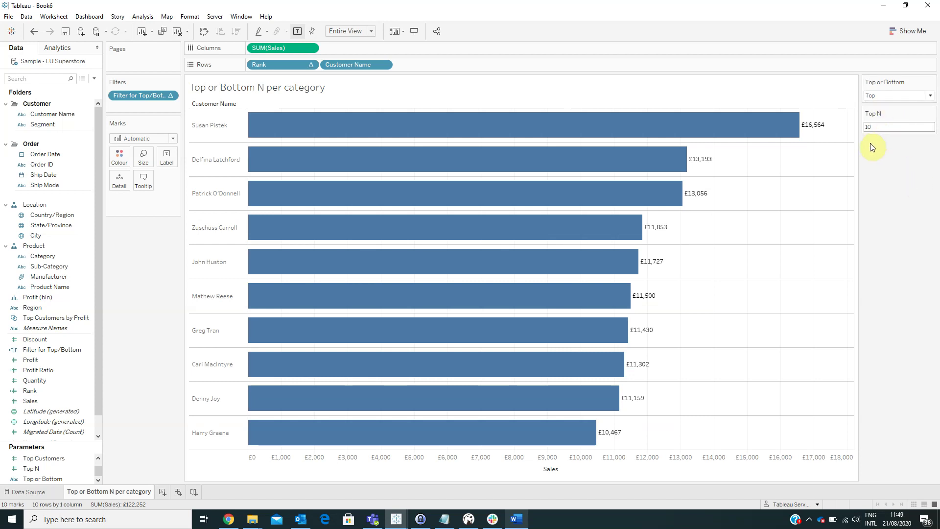
{"action": "left_click", "coordinate": [874, 98]}
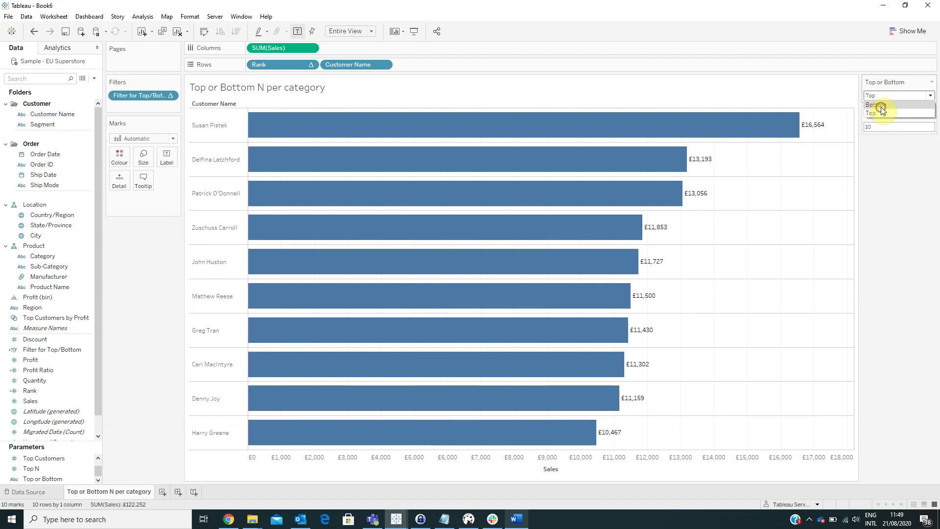
{"action": "left_click", "coordinate": [881, 106]}
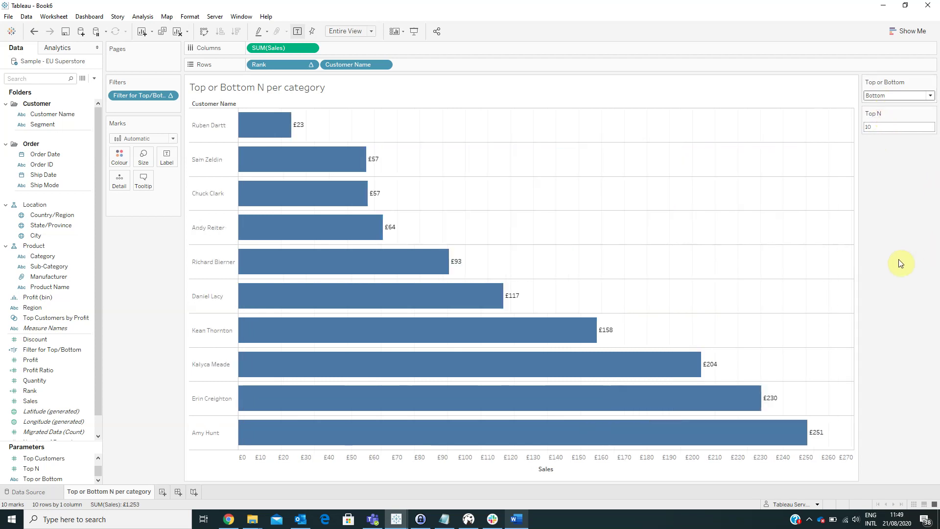